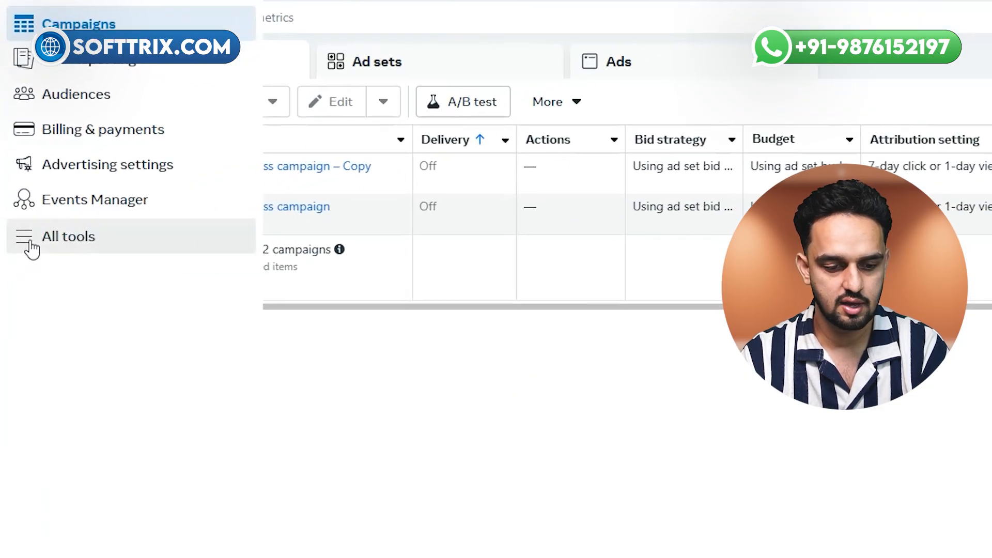
- Open Commerce Manager from the full list of tools in a new pinned browser tab and switch to it
left_click(12, 256)
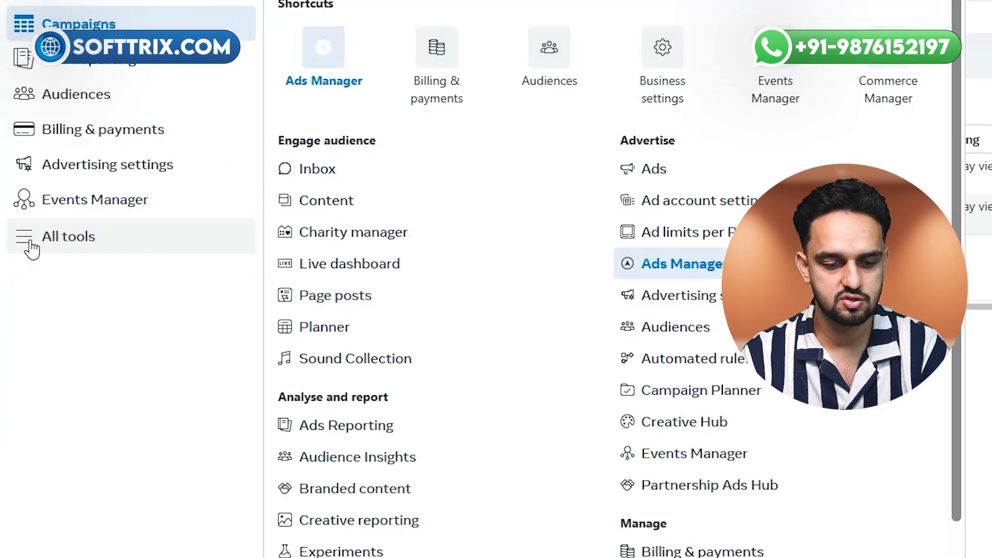
scroll(658, 284, "down", 3)
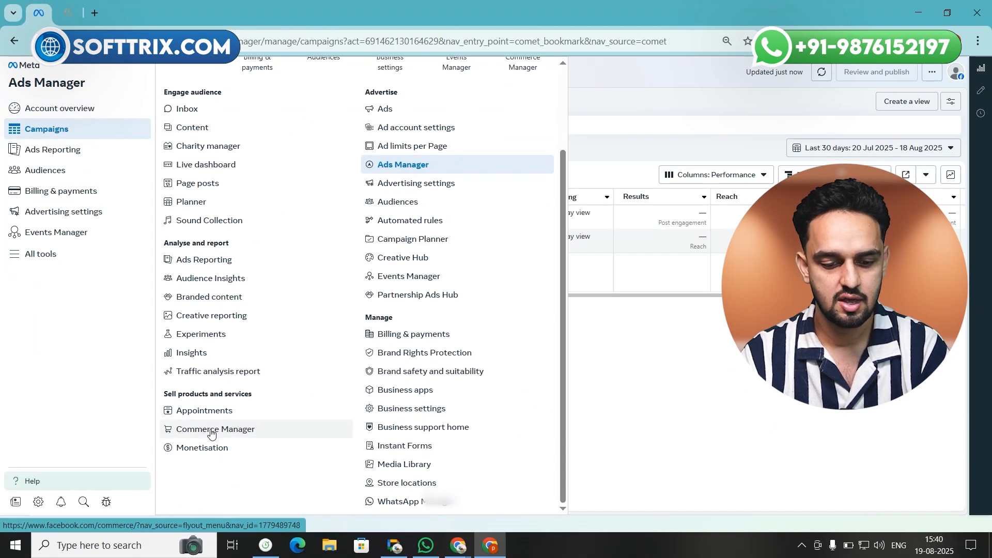
left_click(212, 434, "ctrl")
right_click(109, 13)
left_click(150, 144)
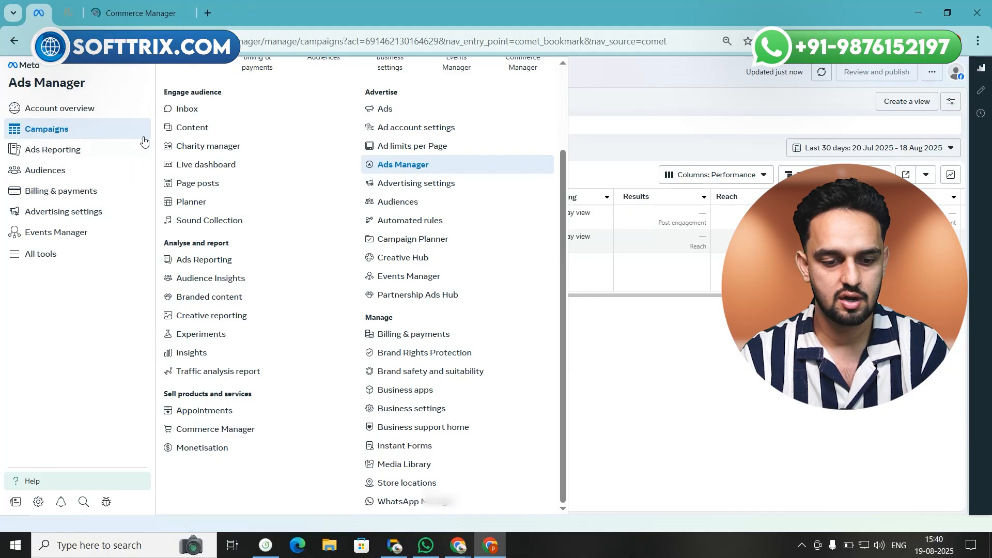
left_click(101, 14)
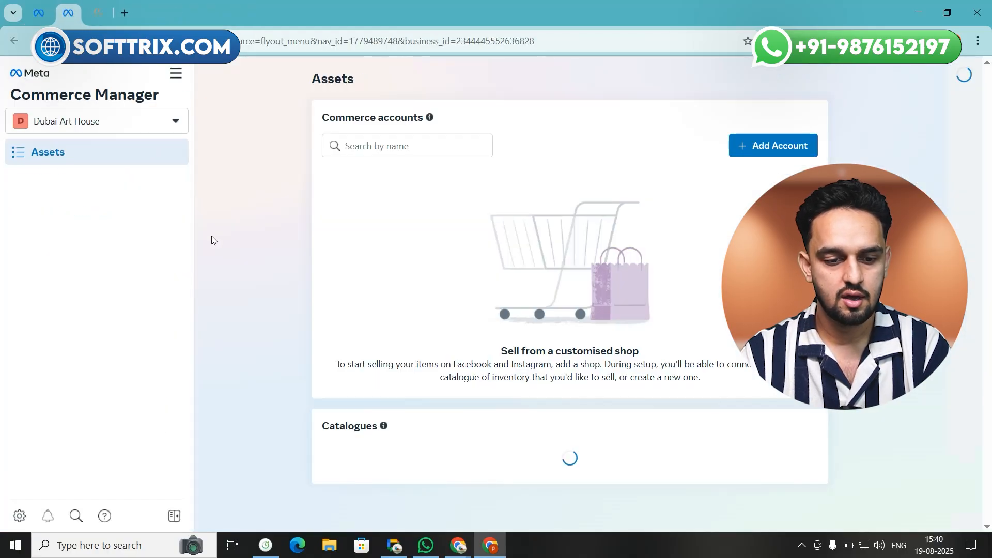
left_click(625, 134)
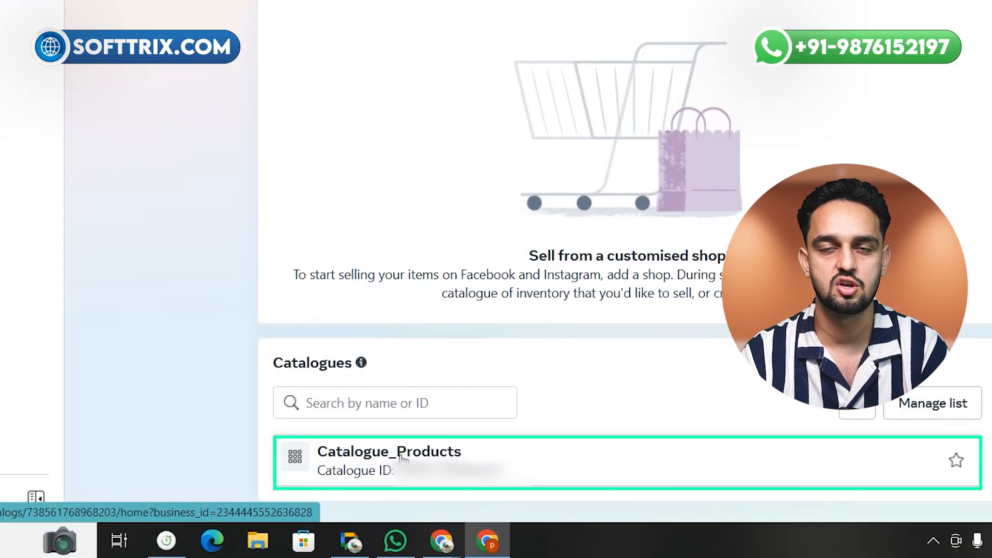
- Open the Catalogue_Products catalogue and start adding products to it with the Manual option
left_click(402, 459)
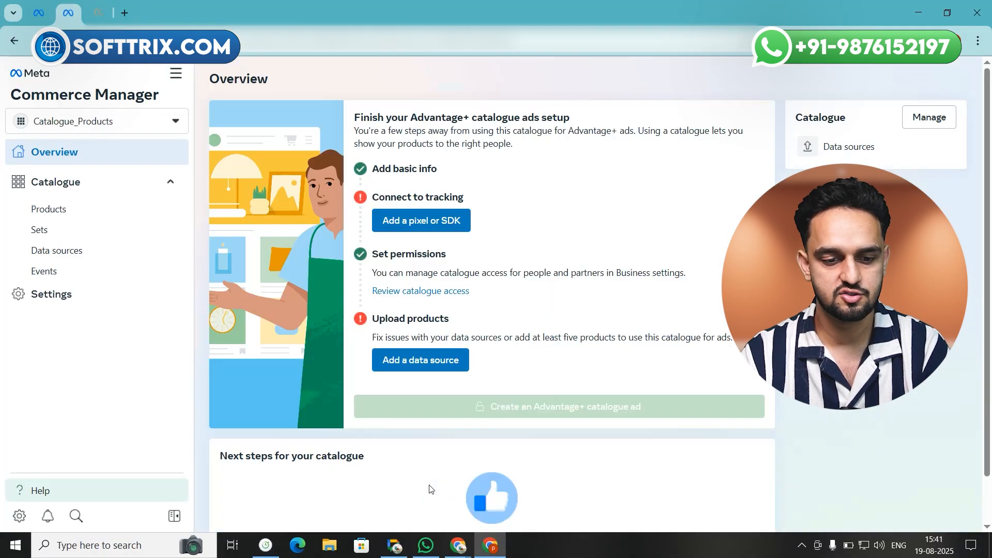
left_click(102, 210)
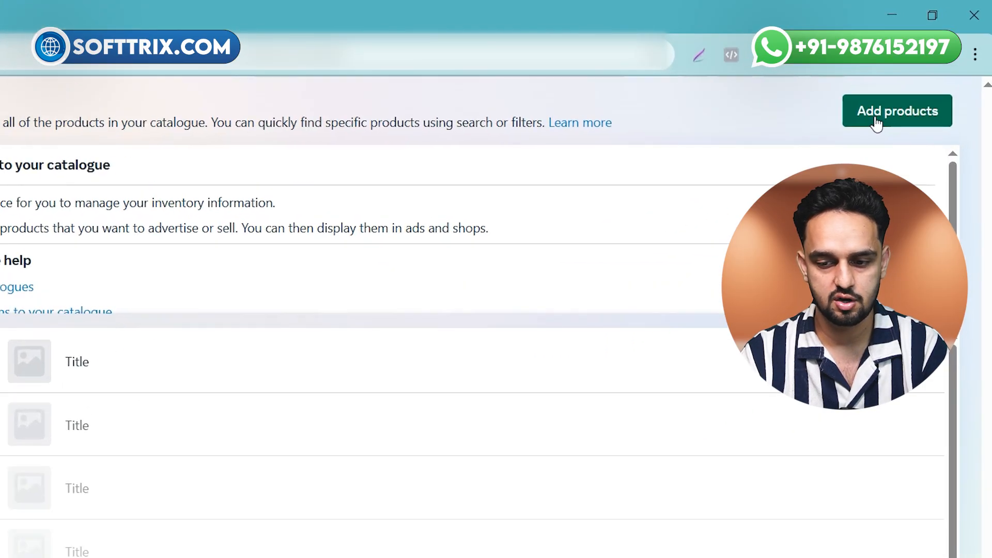
left_click(876, 123)
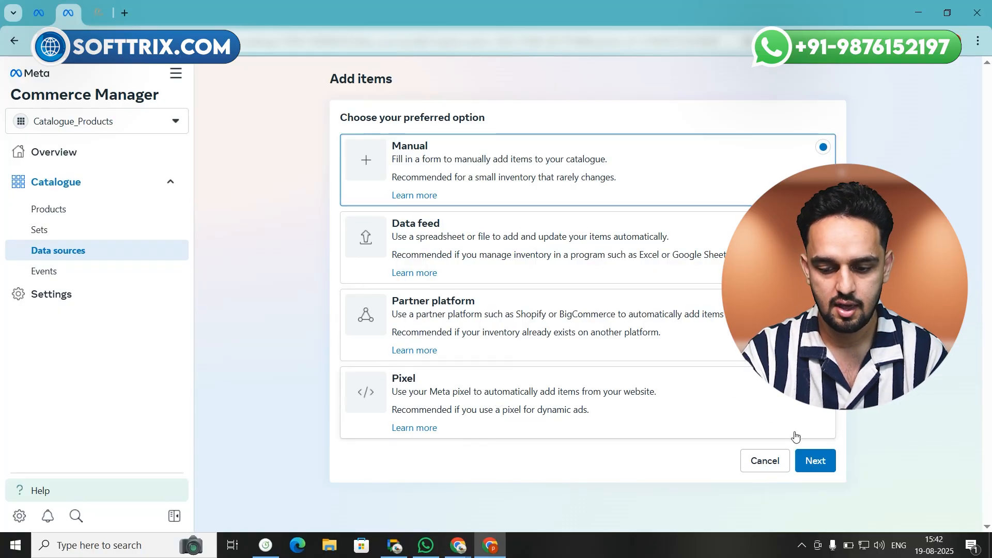
left_click(818, 459)
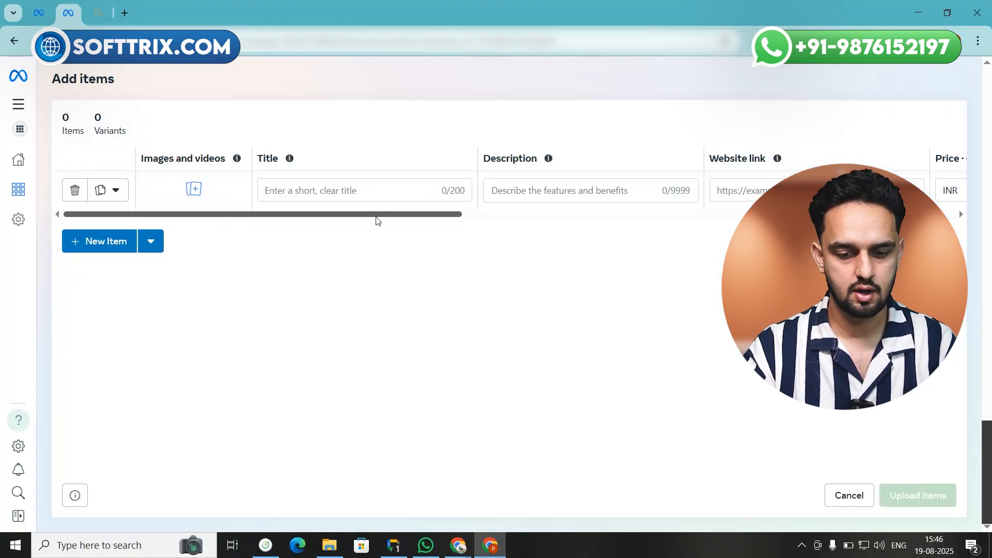
- Add the image stanley-x-labubu-monsters-quencher-tumbler_lavender_1.jpg from the Downloads folder to the new item and save it
scroll(377, 219, "right", 4)
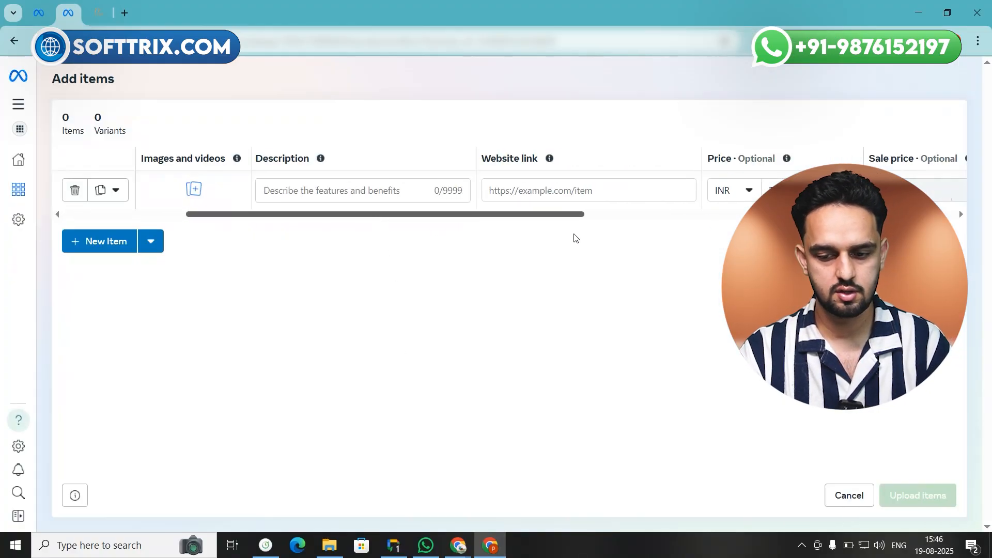
scroll(573, 237, "left", 2)
scroll(346, 239, "left", 2)
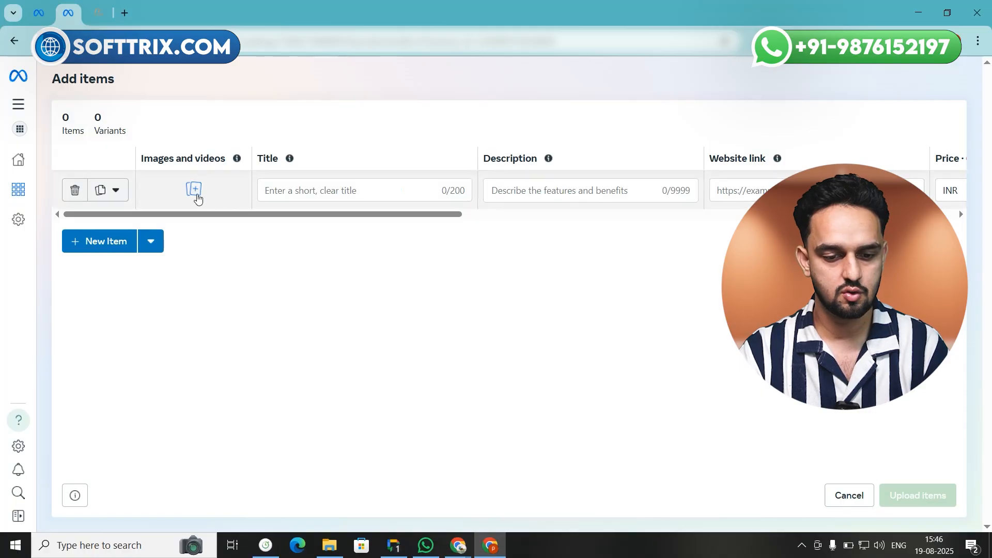
left_click(195, 191)
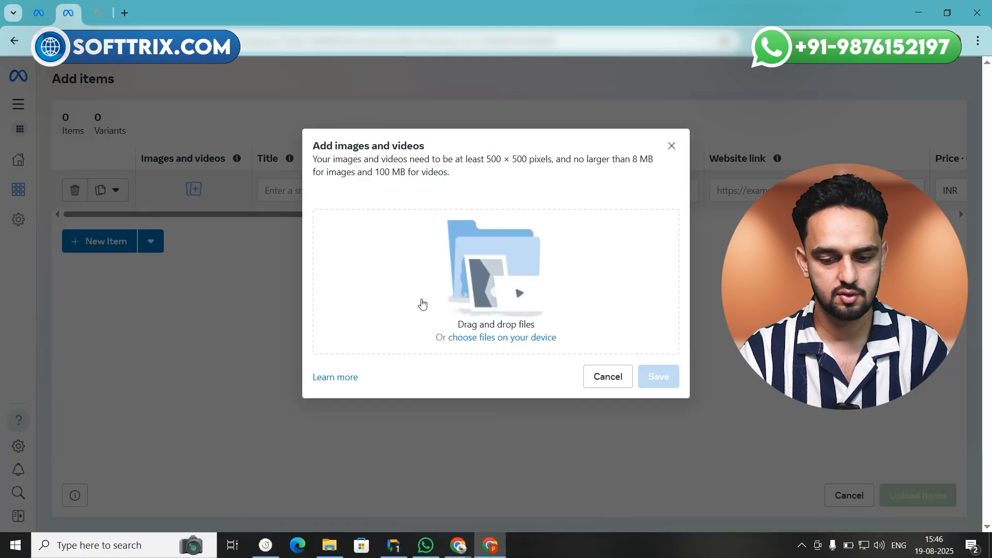
left_click(521, 344)
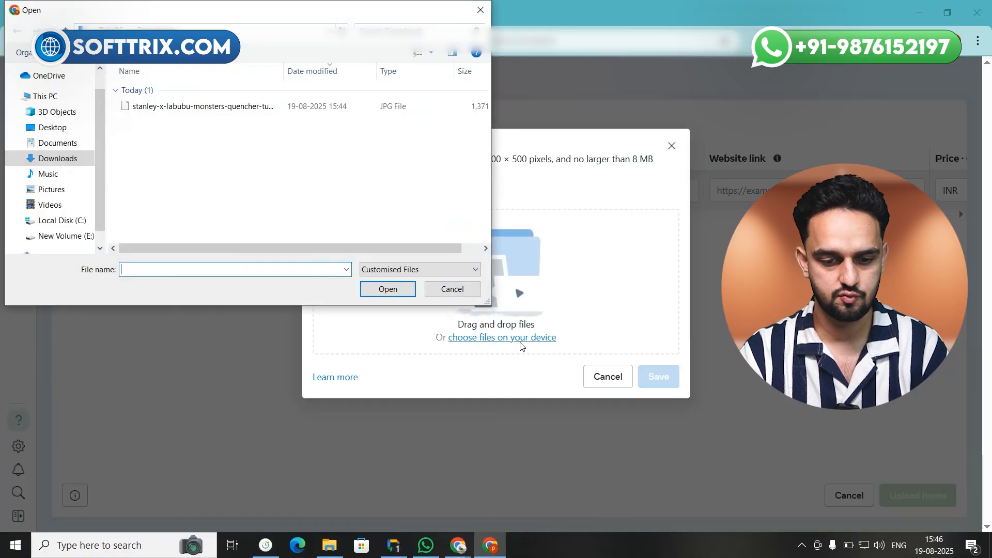
left_click(160, 106)
left_click(387, 288)
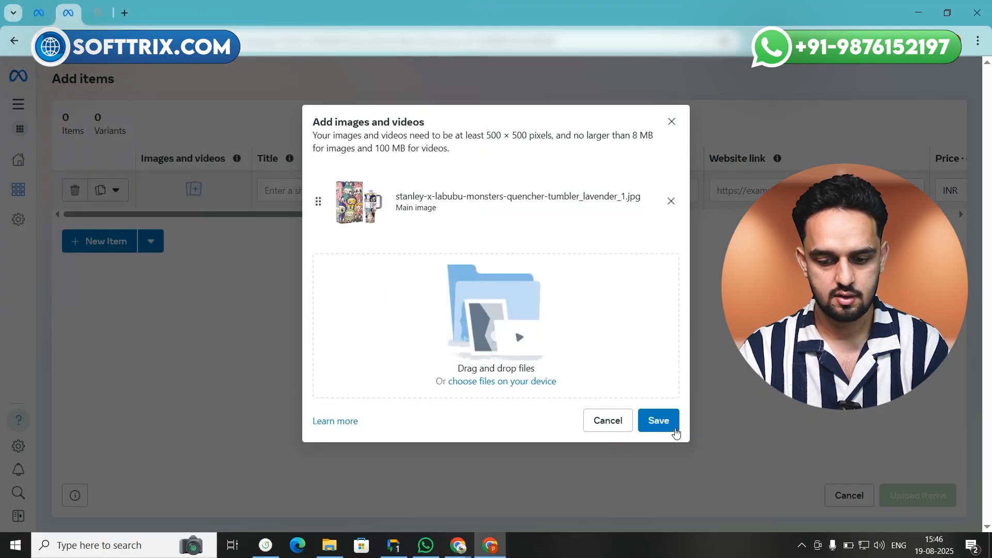
left_click(669, 428)
- Copy the title "Limited Edition Stanley x Labubu Tumbler - The Monsters Quencher" from the store's product page into the item's Title
left_click(98, 13)
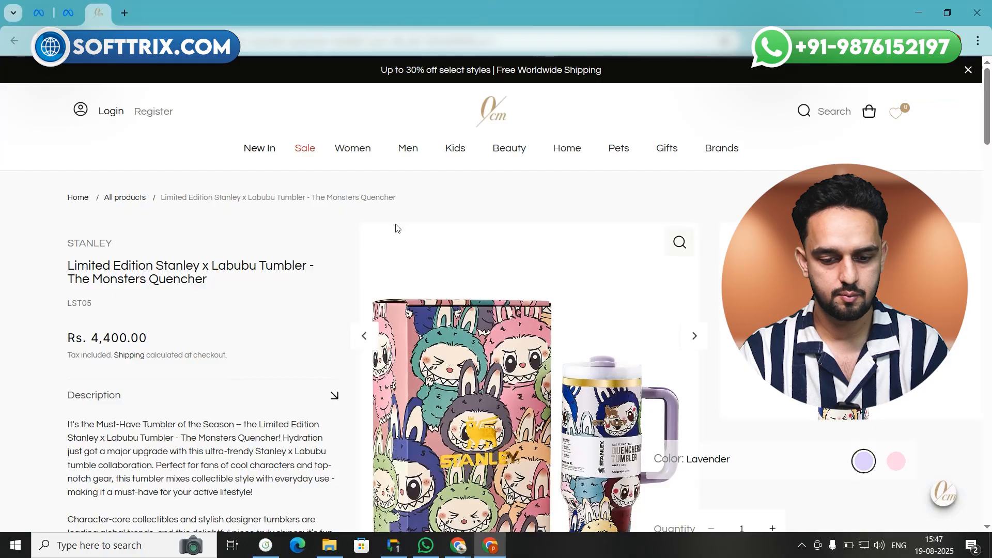
scroll(391, 267, "down", 5)
scroll(391, 267, "up", 6)
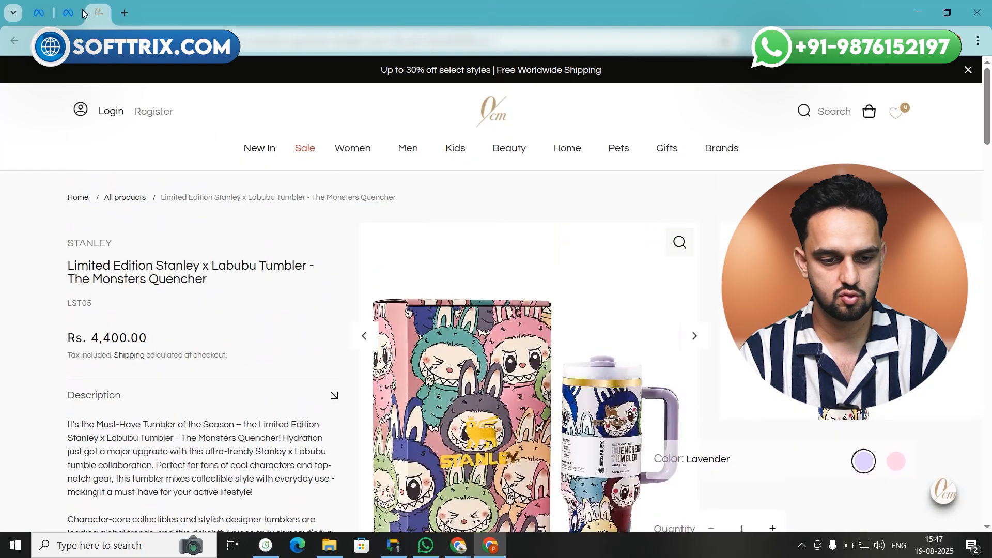
key("ctrl+shift+Tab")
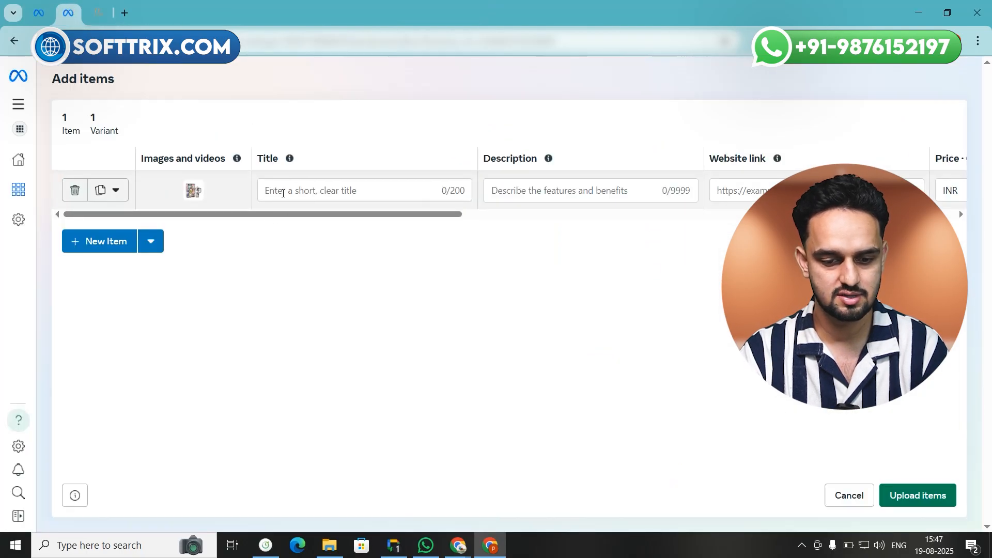
key("ctrl+Tab")
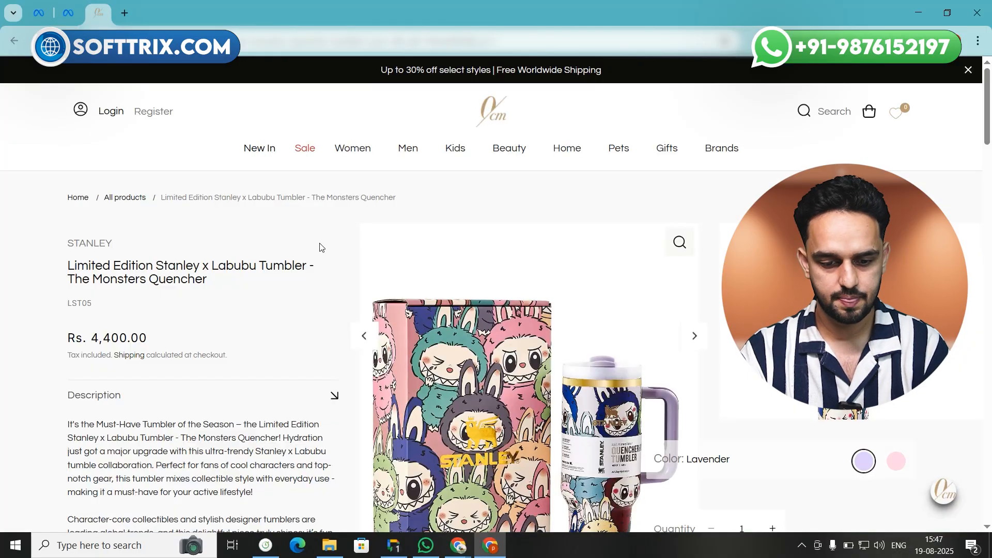
triple_click(185, 272)
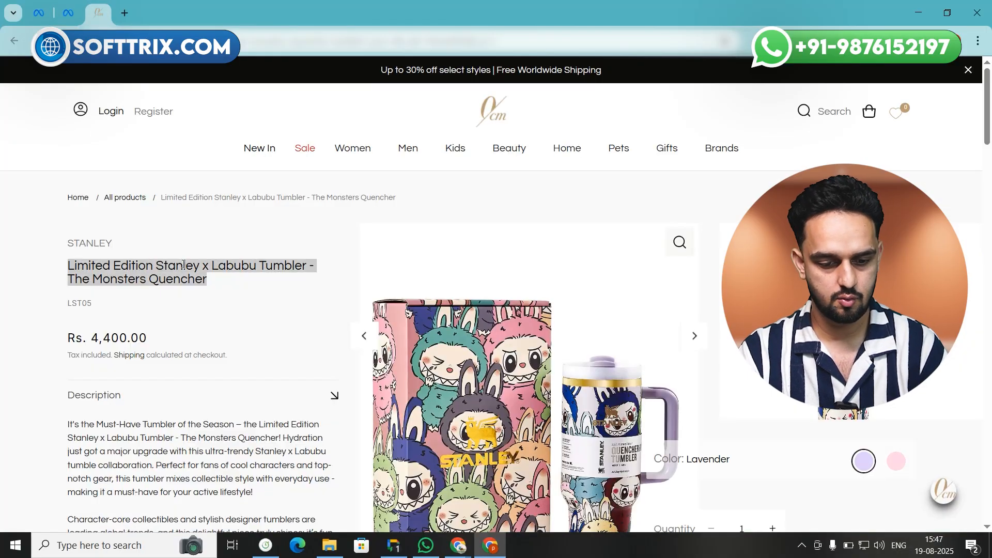
key("ctrl+c")
left_click(70, 14)
left_click(274, 190)
key("ctrl+v")
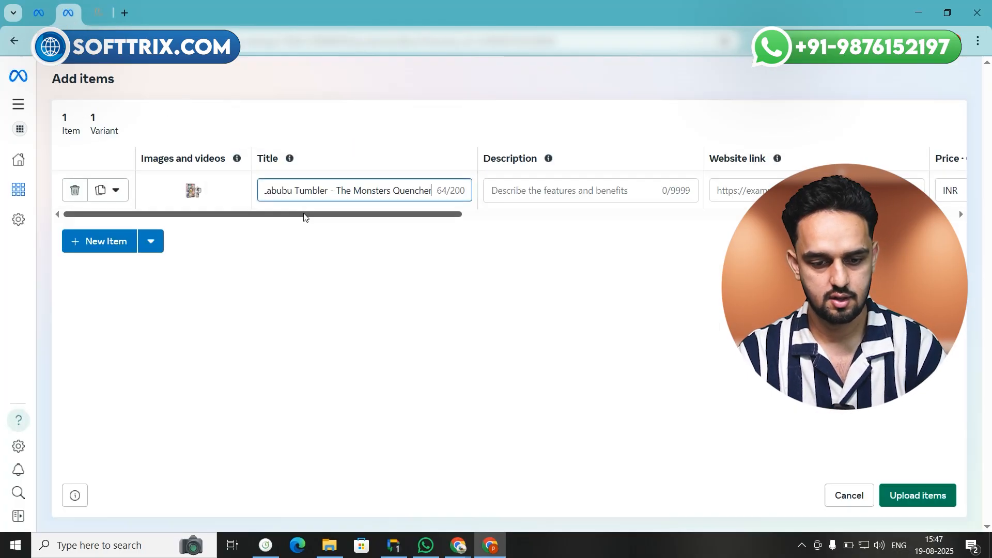
- Copy the first description paragraph from the store's product page into the item's Description
left_click_drag(304, 217, 390, 217)
left_click(98, 13)
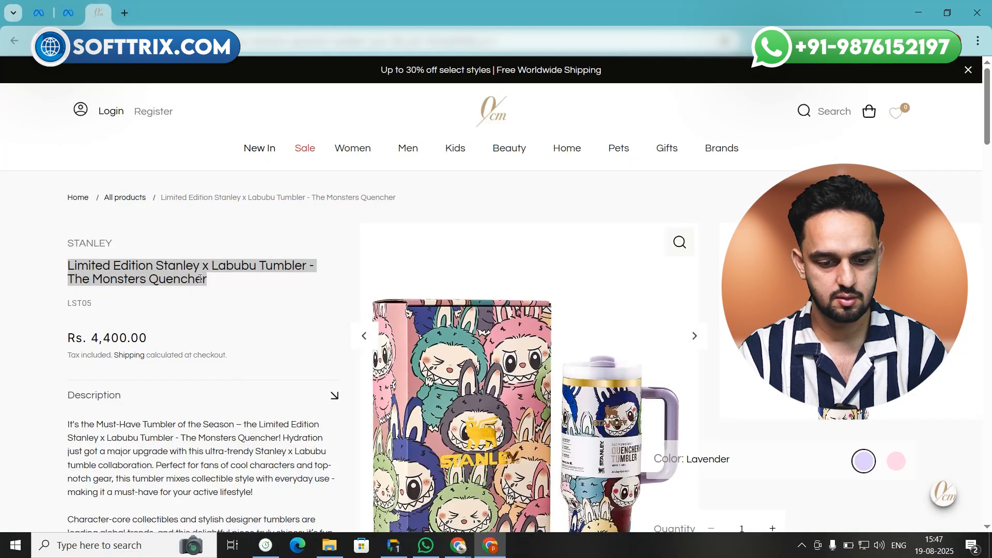
scroll(200, 279, "down", 1)
triple_click(183, 357)
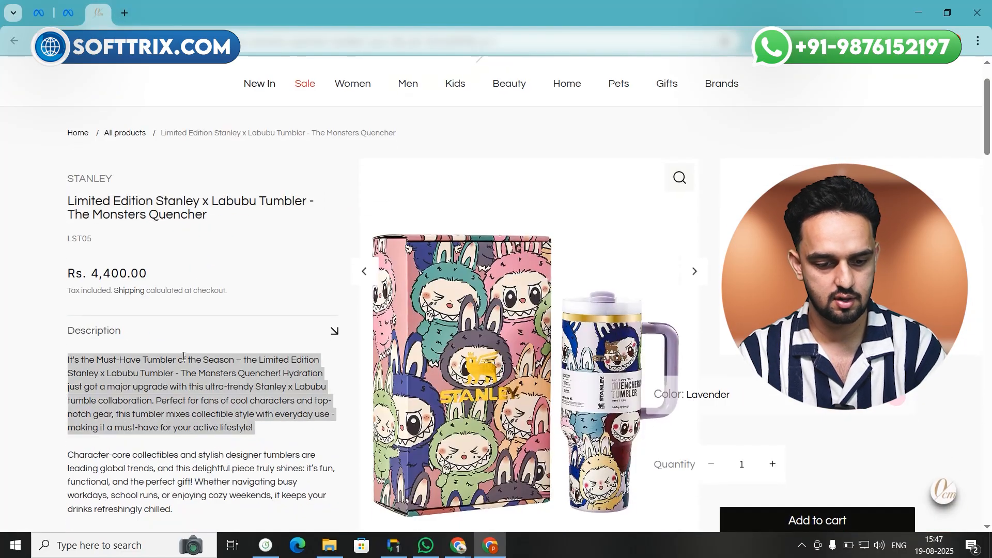
key("ctrl+c")
left_click(69, 15)
left_click(358, 192)
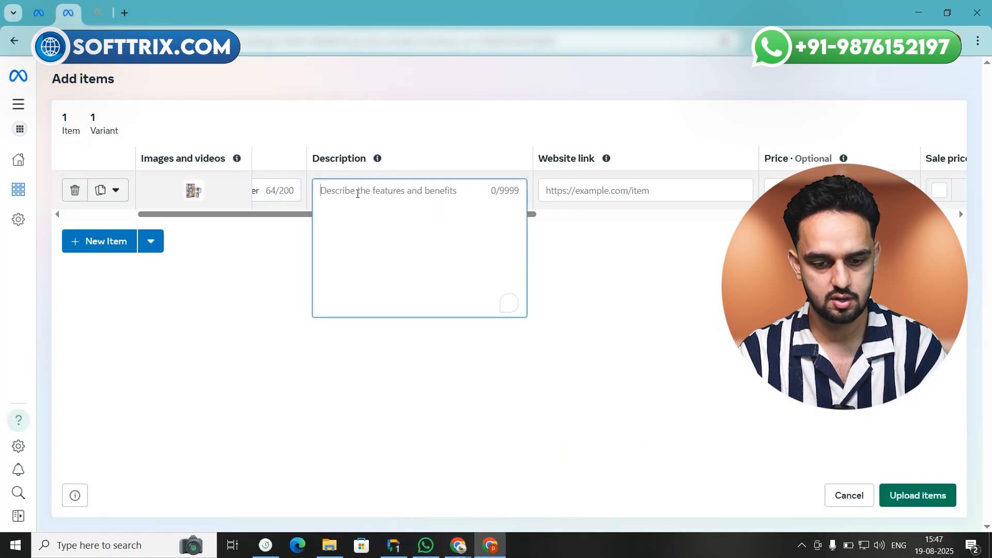
key("ctrl+v")
left_click(575, 275)
- Copy the store product page's web address into the item's Website link
left_click_drag(461, 216, 536, 216)
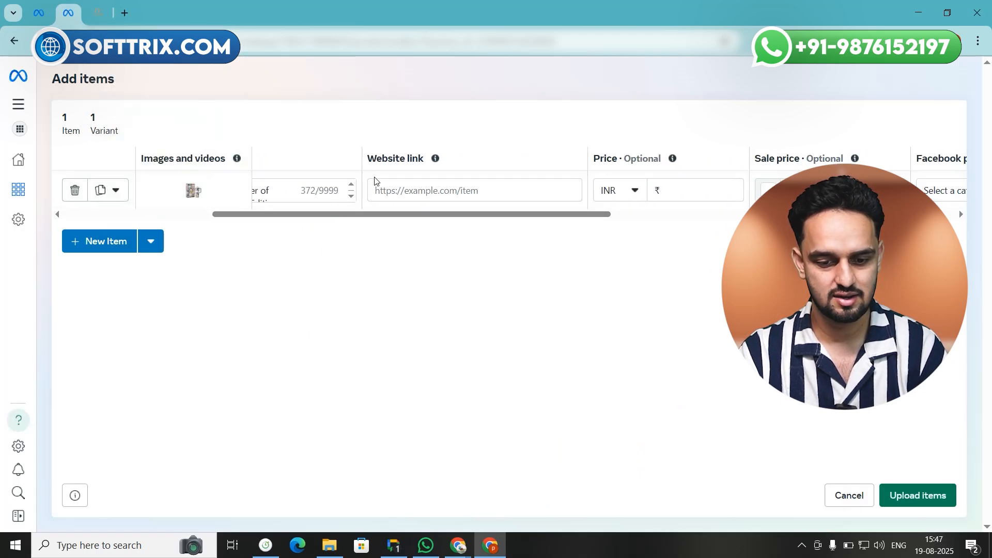
left_click(98, 13)
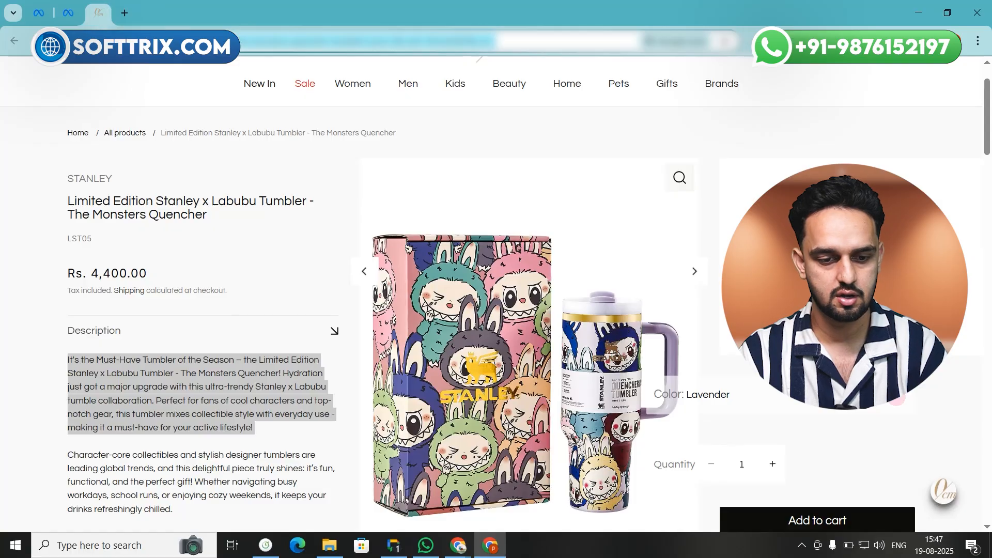
left_click(67, 13)
left_click(402, 190)
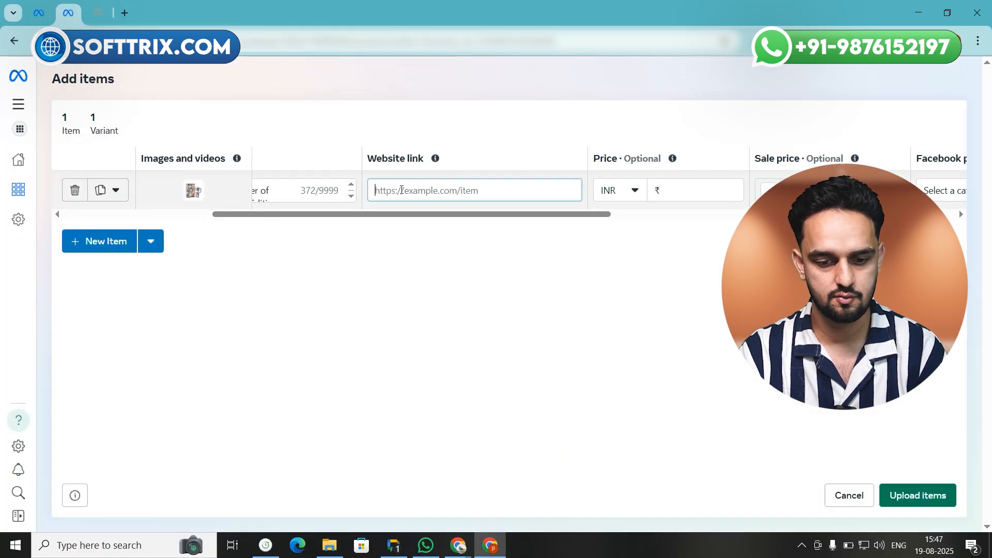
key("ctrl+v")
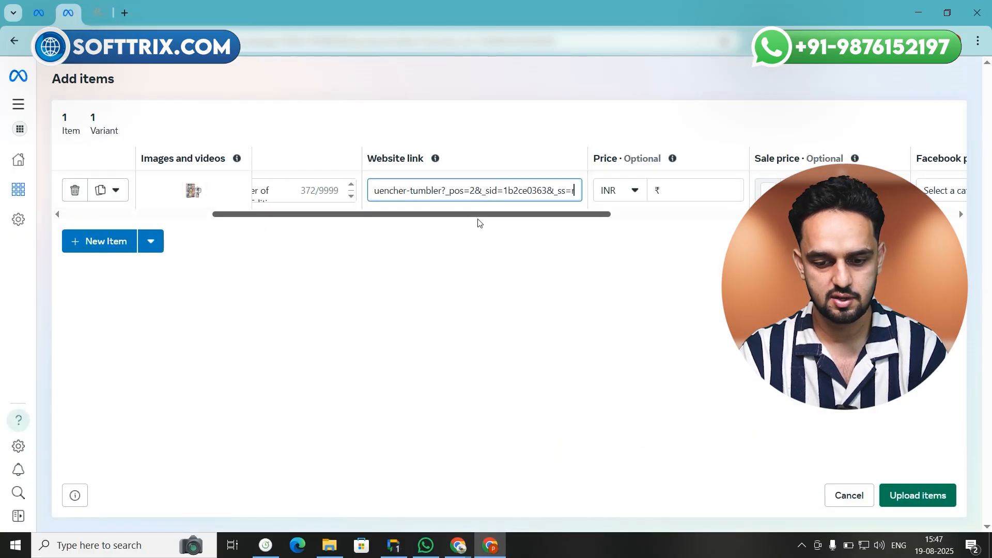
- Copy the price 4,400.00 from the store's product page into the item's Price in INR
left_click_drag(475, 222, 525, 226)
left_click(99, 13)
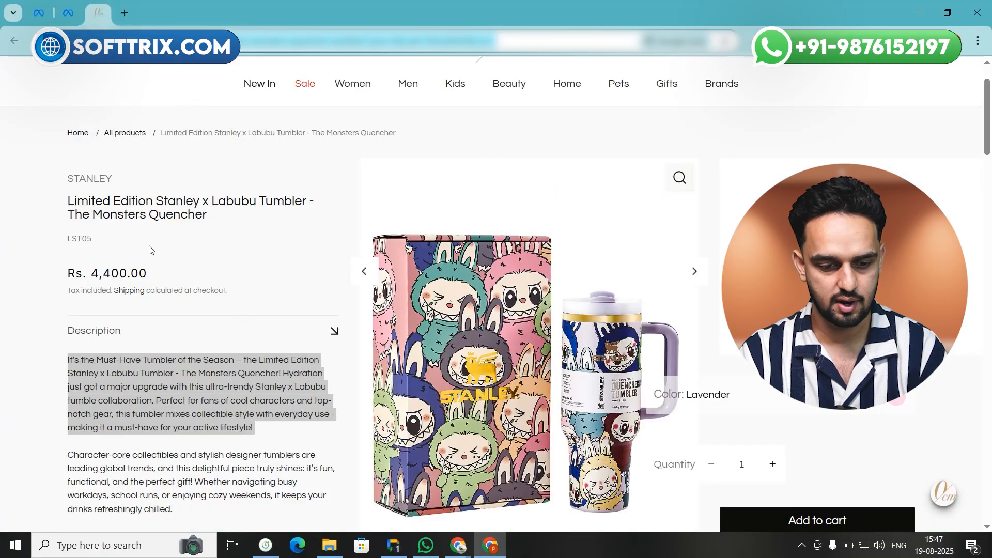
left_click_drag(92, 274, 147, 274)
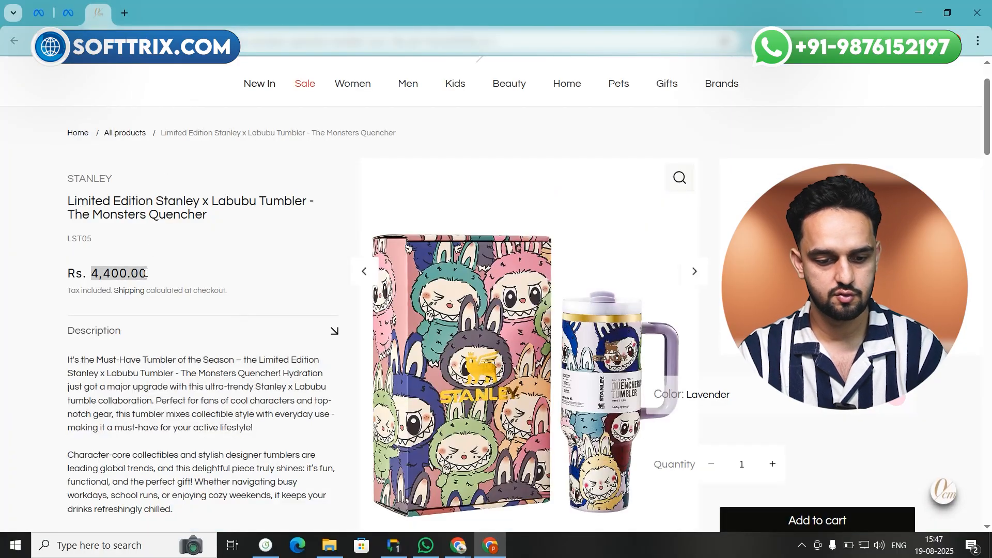
left_click(68, 12)
left_click(560, 190)
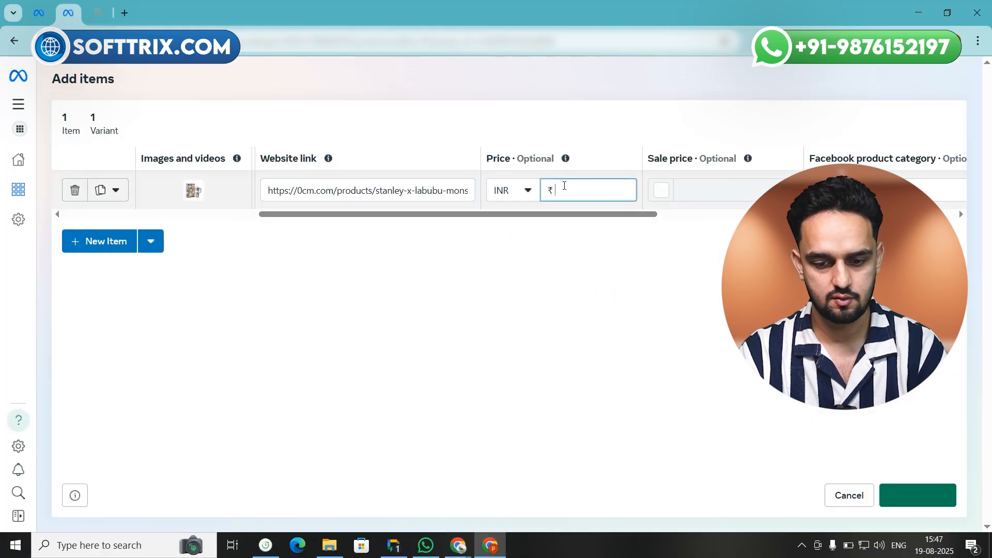
key("ctrl+v")
left_click(584, 254)
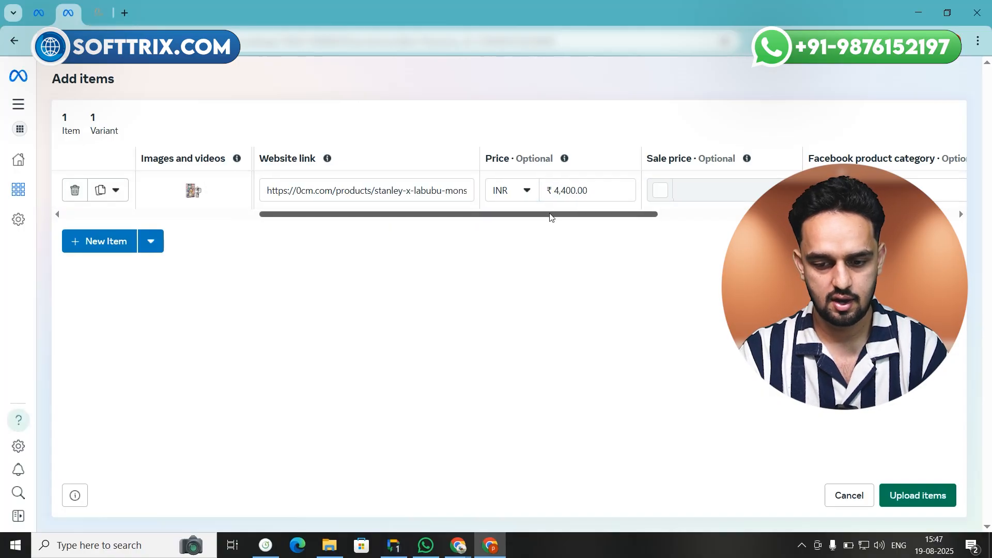
- Set the item's Facebook product category to Bottle bags under Baby products > Baby feeding > Bottle feeding supplies
left_click_drag(546, 213, 610, 214)
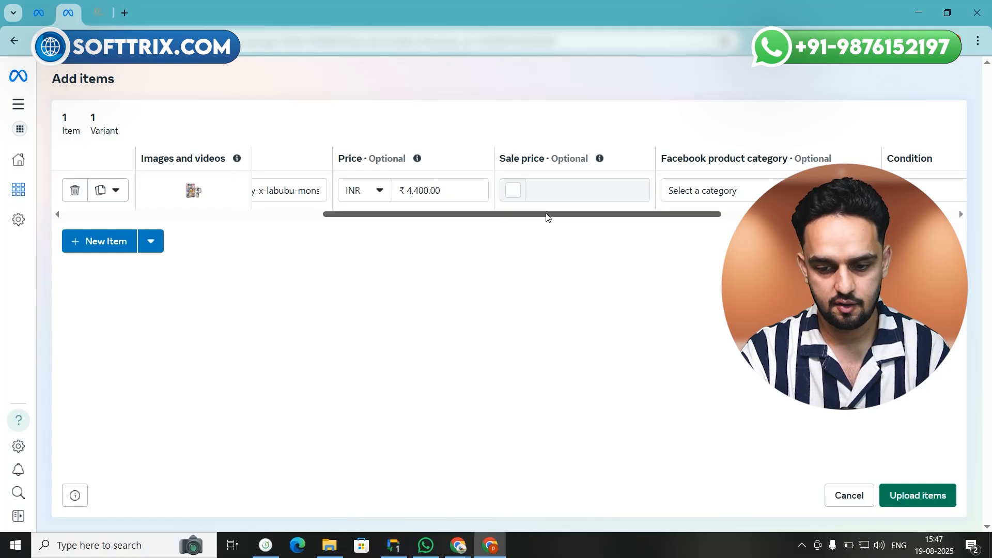
left_click_drag(544, 216, 596, 218)
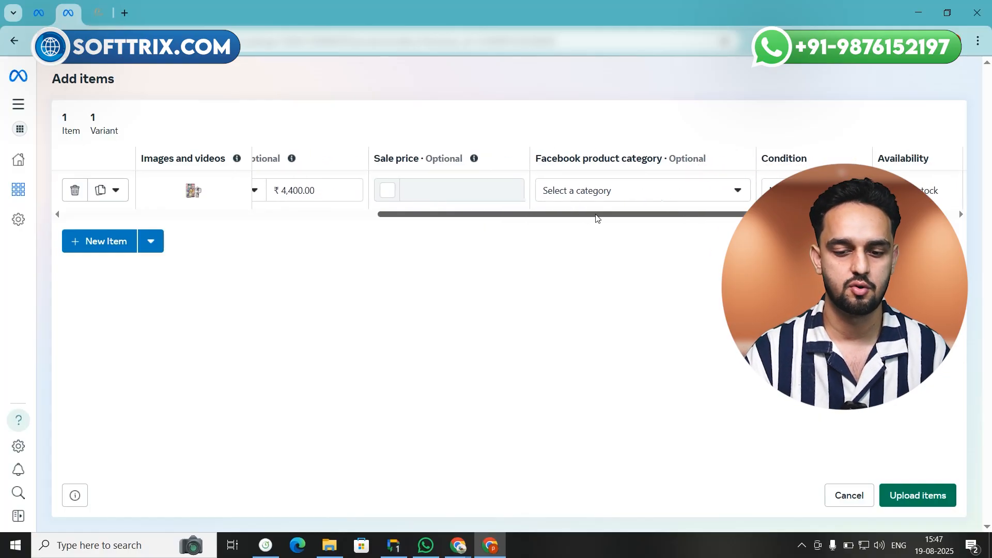
left_click(668, 191)
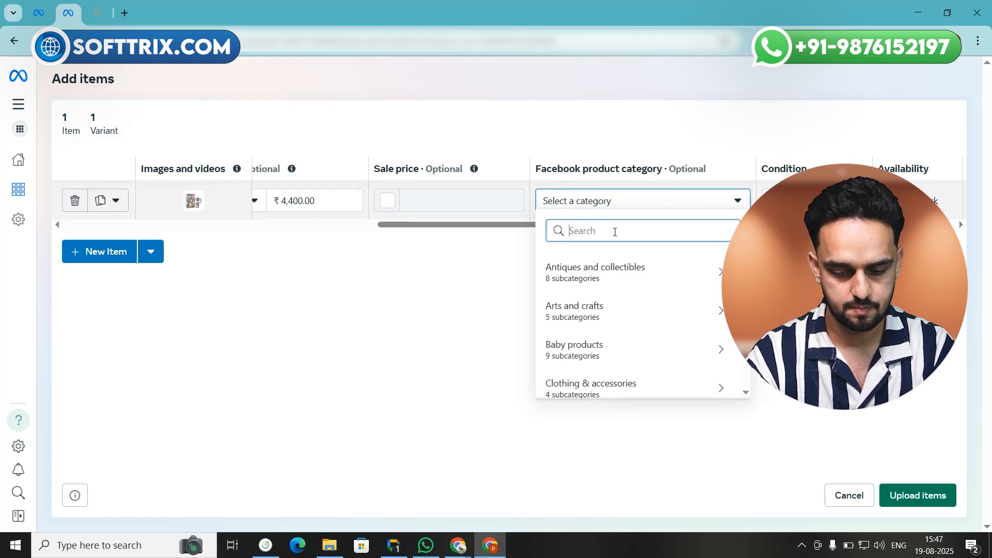
type("botl")
key("BackSpace")
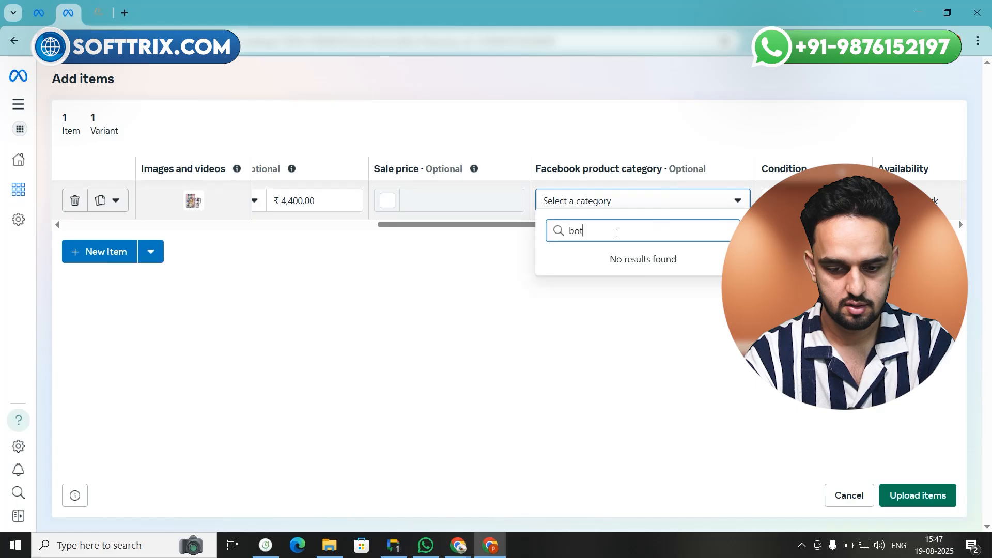
type("tl")
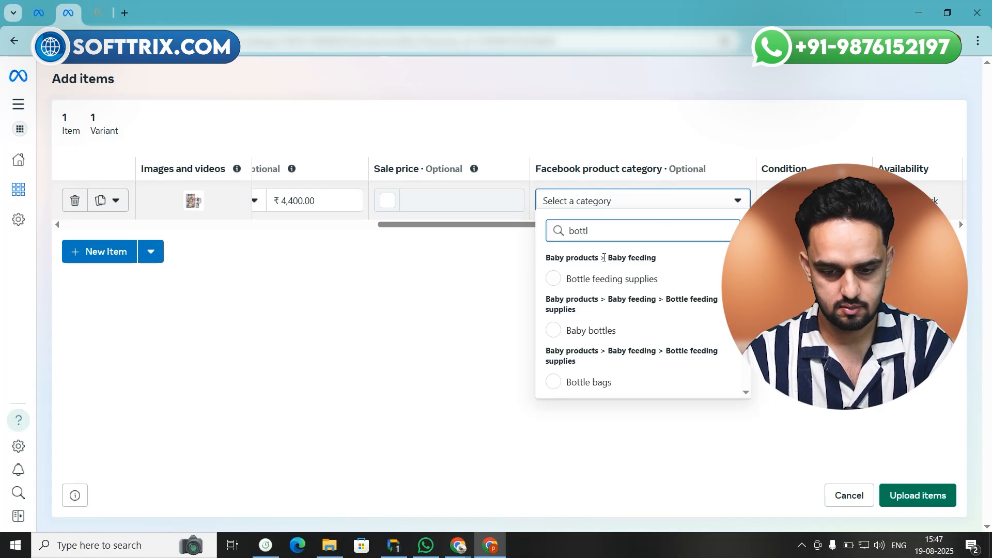
left_click(559, 387)
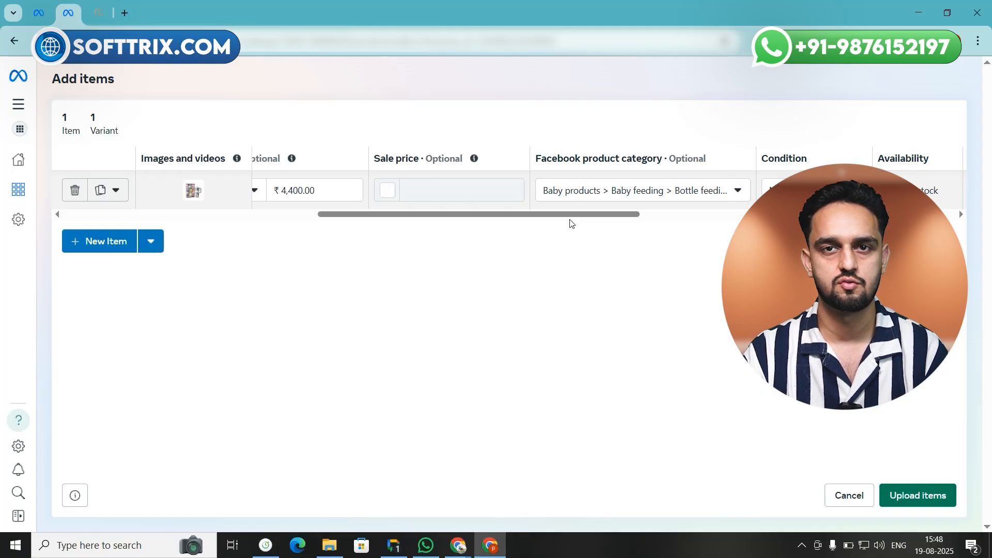
- Set the item's Condition to New
left_click_drag(551, 216, 632, 223)
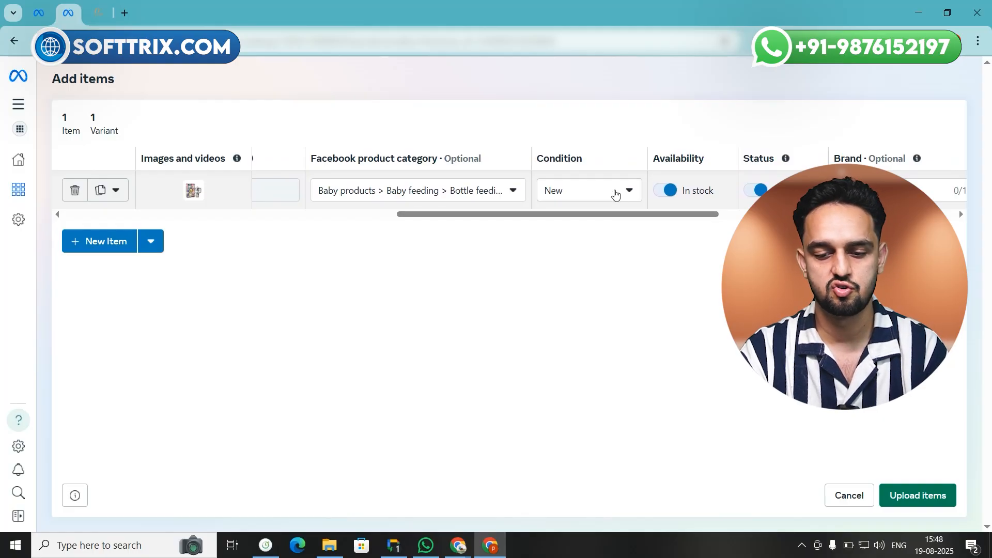
left_click(614, 194)
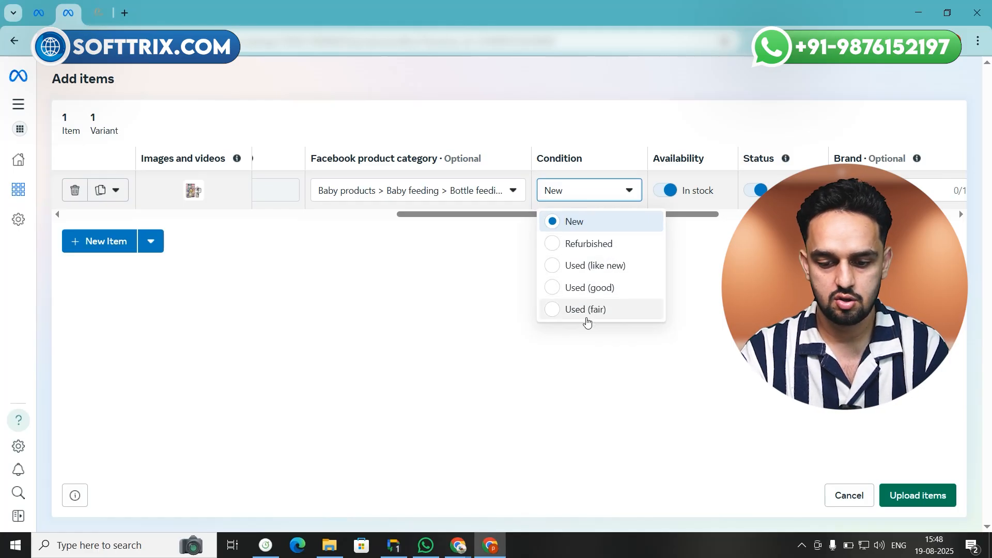
left_click(580, 227)
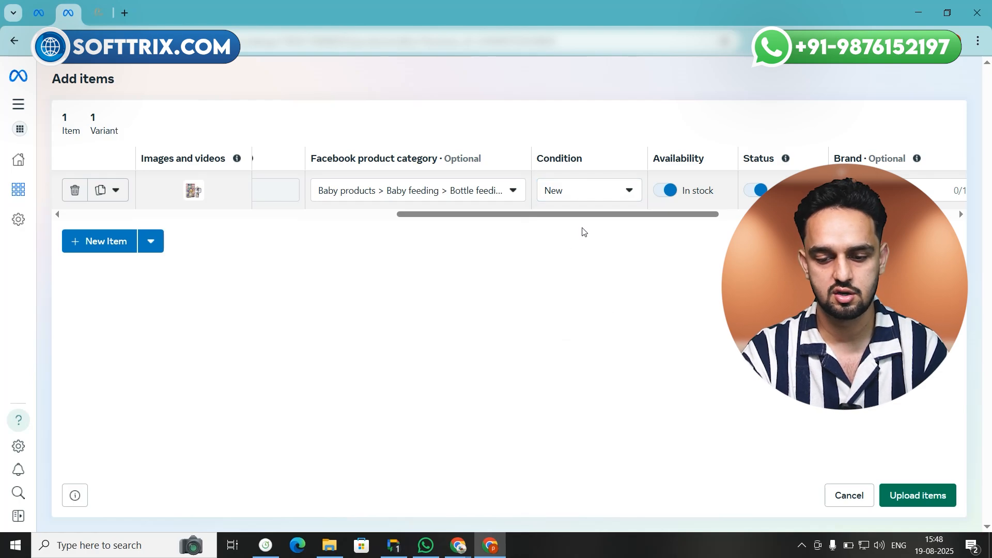
- Review the item's remaining fields: Availability, Status, Brand, Content ID, Age range, Baby food stage and Gender
left_click_drag(595, 219, 686, 213)
left_click(521, 220)
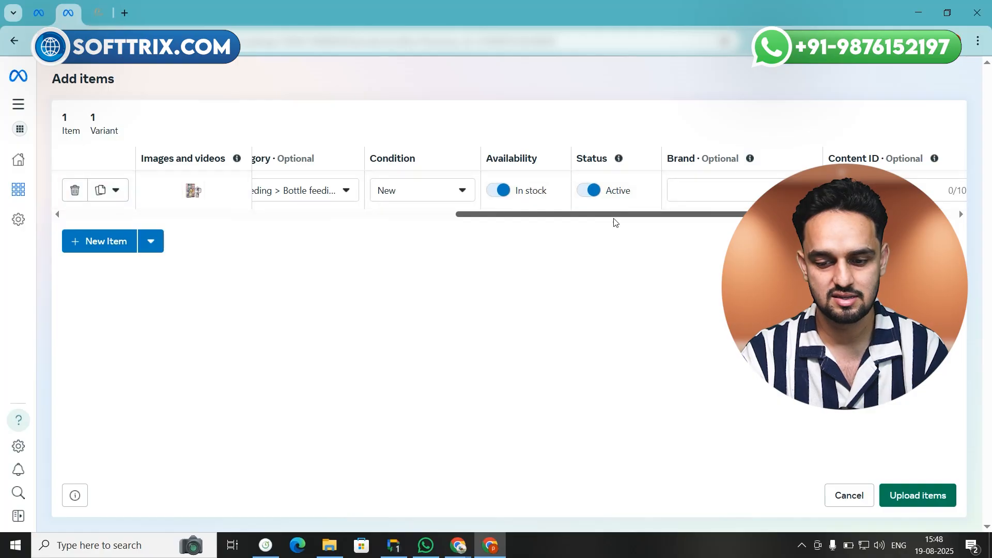
left_click_drag(615, 219, 751, 216)
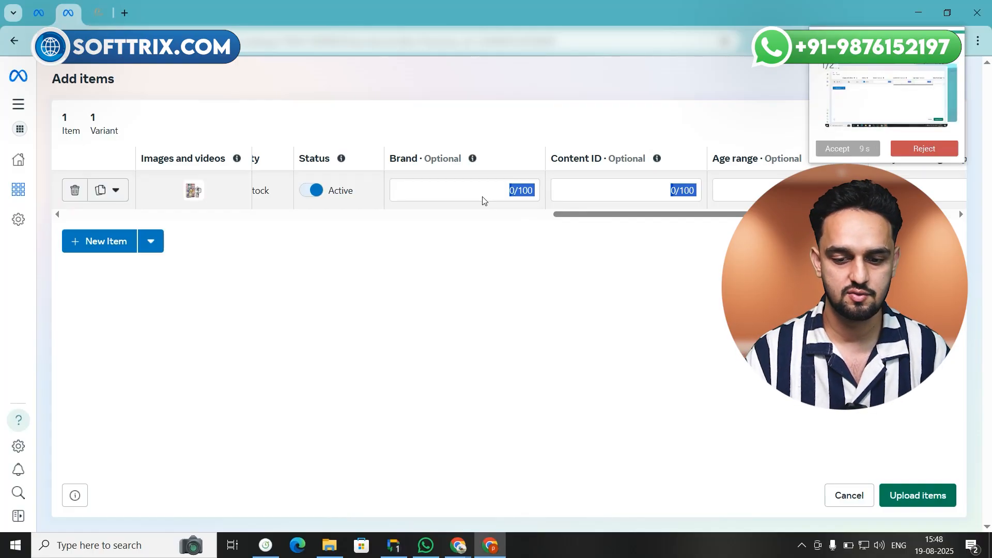
left_click(829, 151)
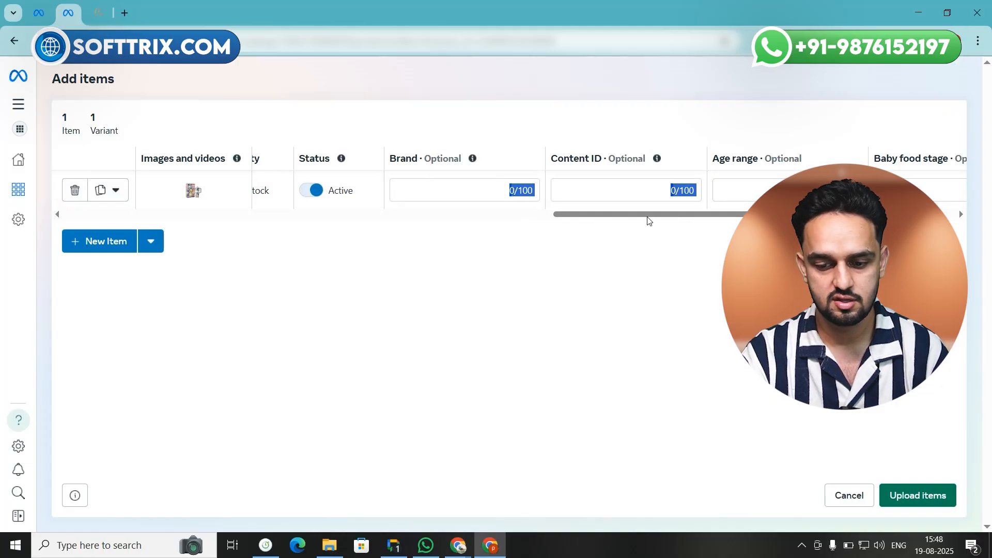
left_click_drag(684, 214, 764, 214)
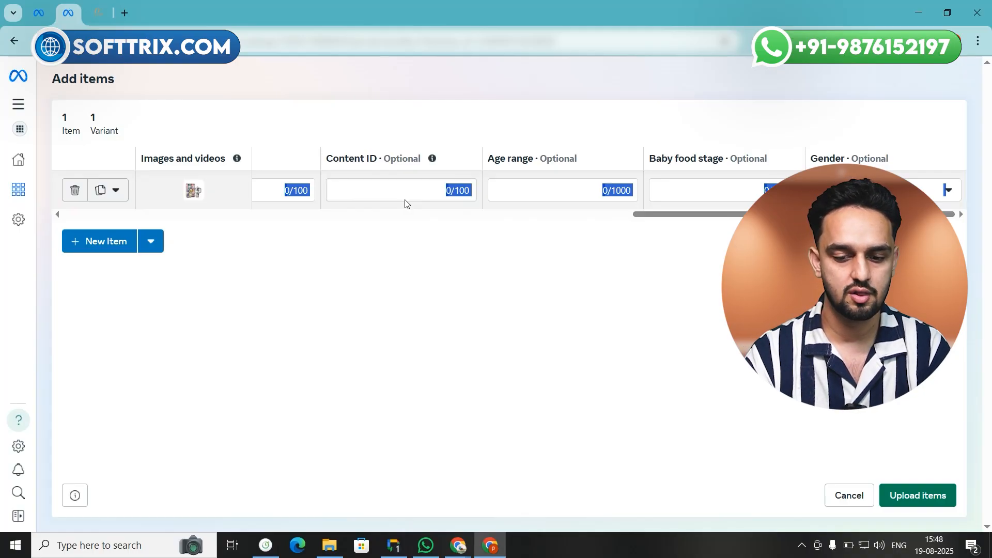
left_click(573, 189)
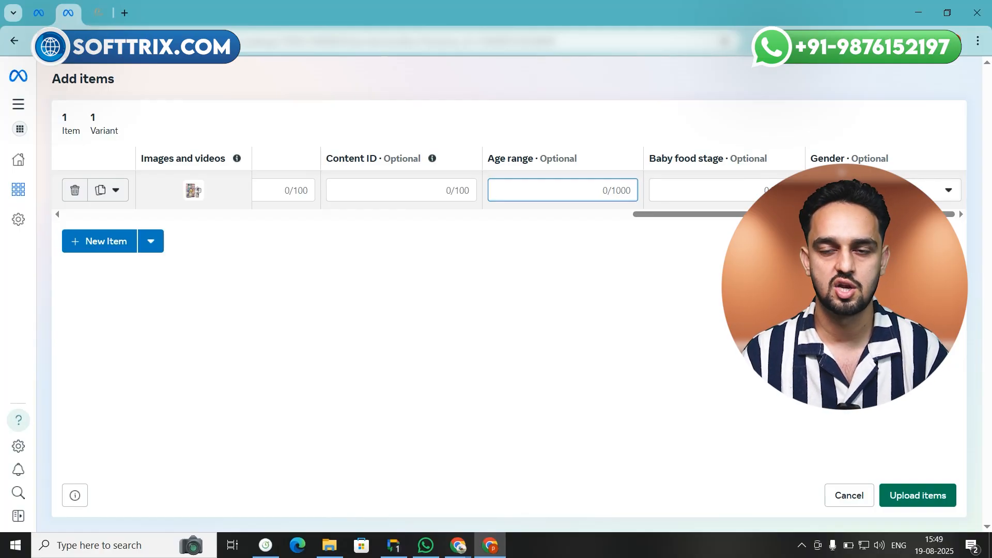
left_click(878, 190)
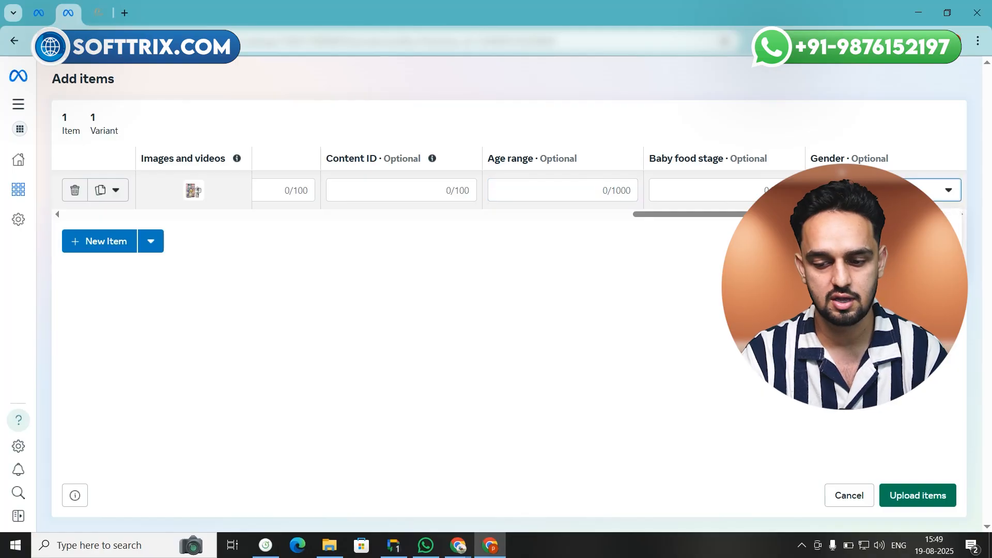
left_click(837, 310)
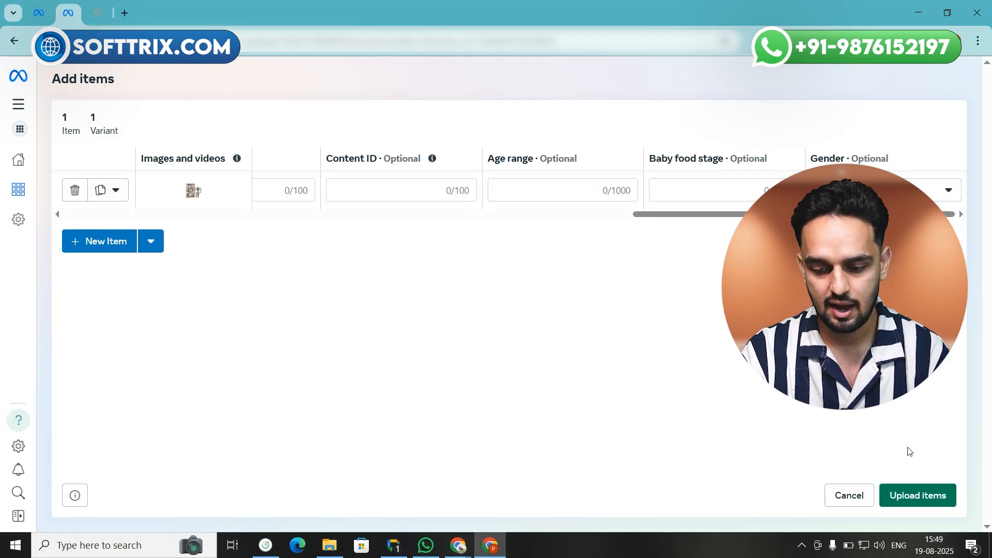
- Upload the tumbler item to the catalogue and check its entry in the product list
left_click(905, 496)
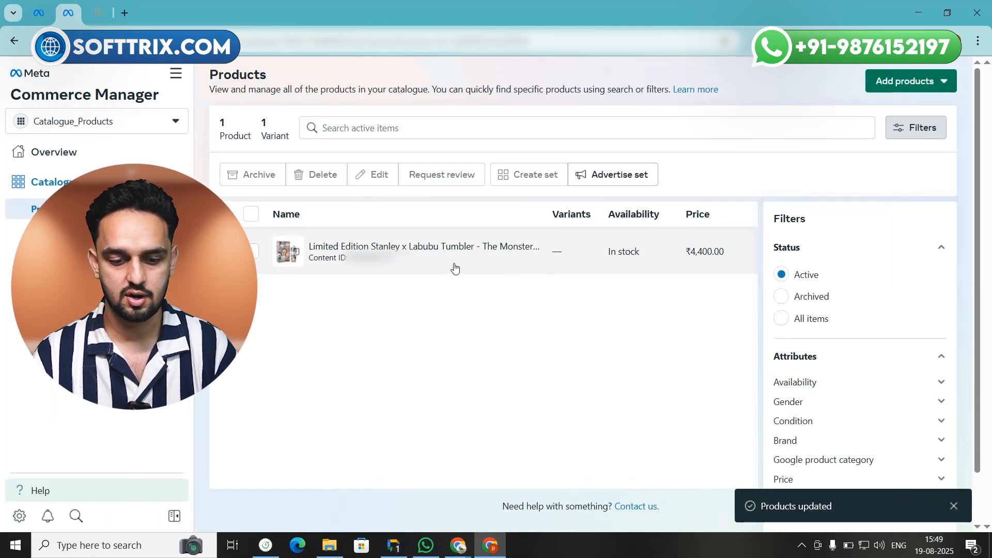
scroll(429, 278, "down", 1)
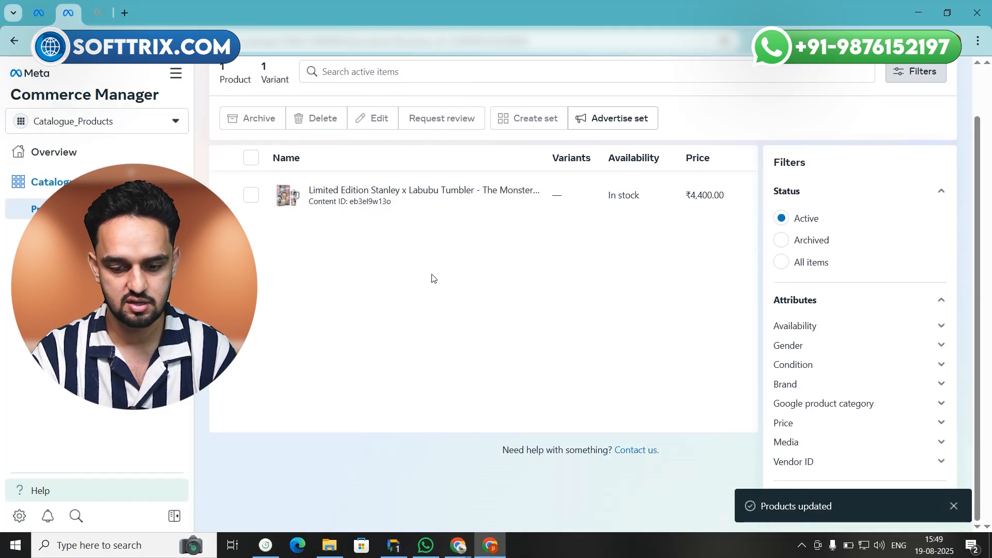
scroll(403, 287, "up", 1)
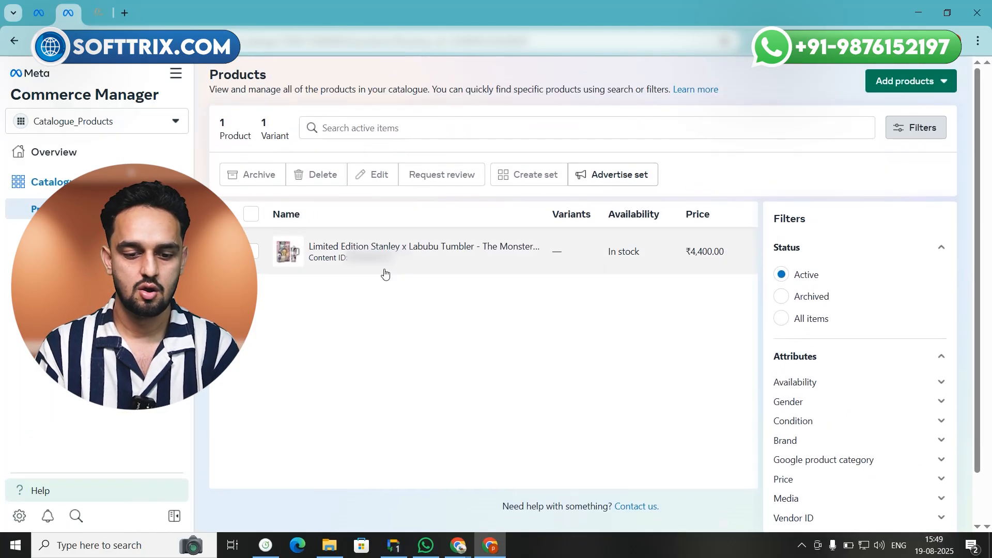